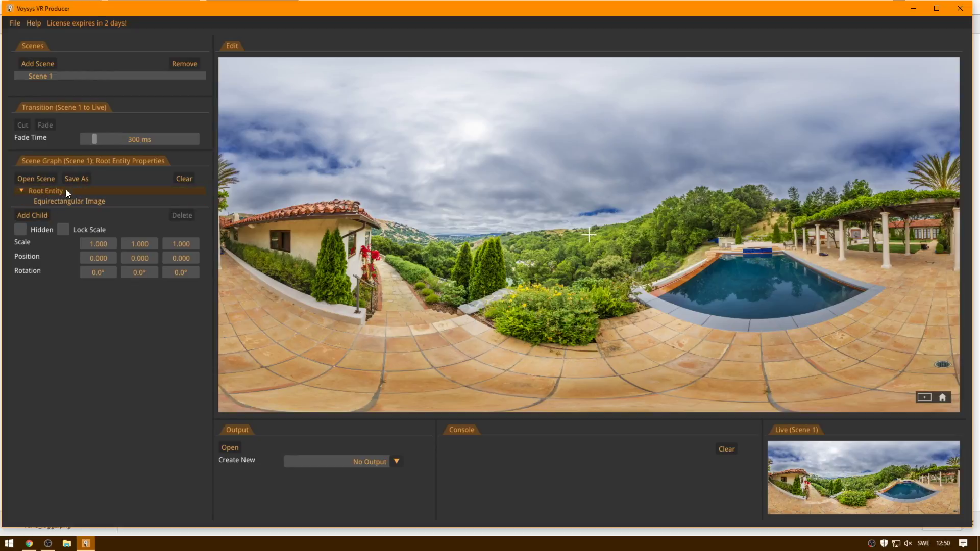
- With the Root Entity selected, bring up the Add Child list of object types
click(43, 216)
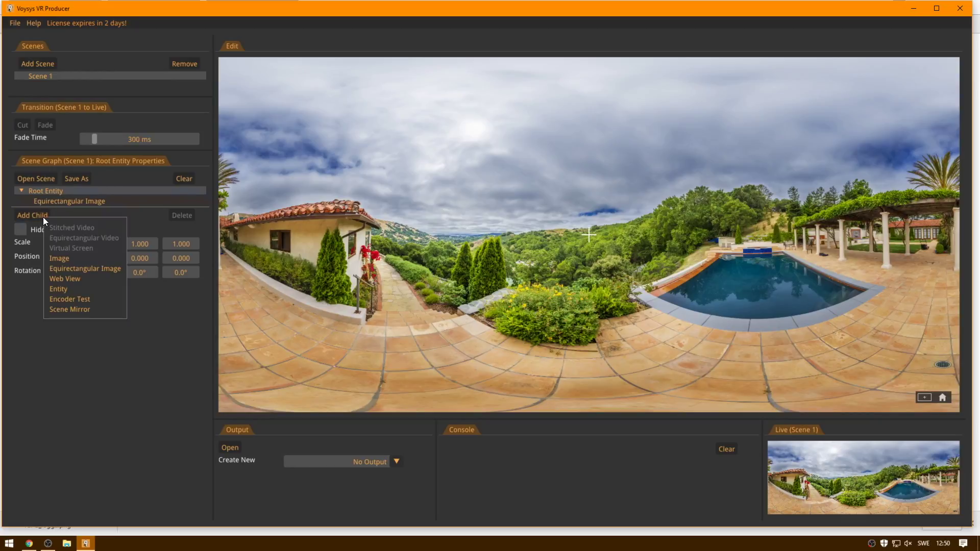
- Add logo.png from the Desktop as an Image child and swing it up over the panorama
click(64, 259)
click(39, 299)
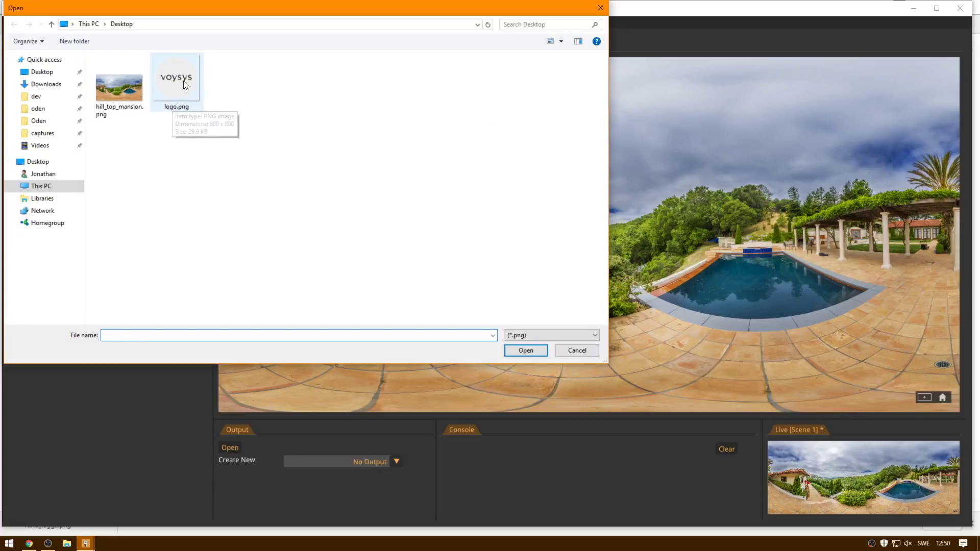
click(179, 87)
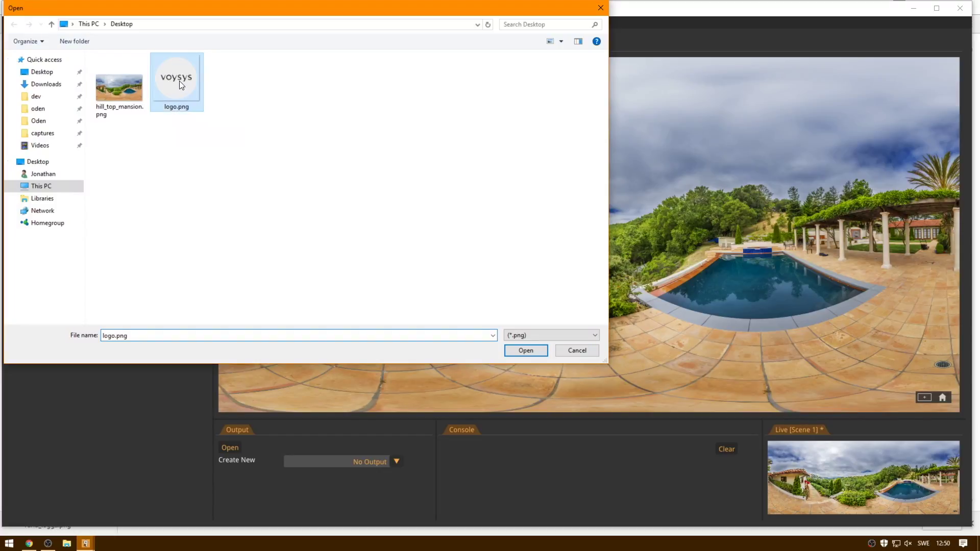
click(526, 350)
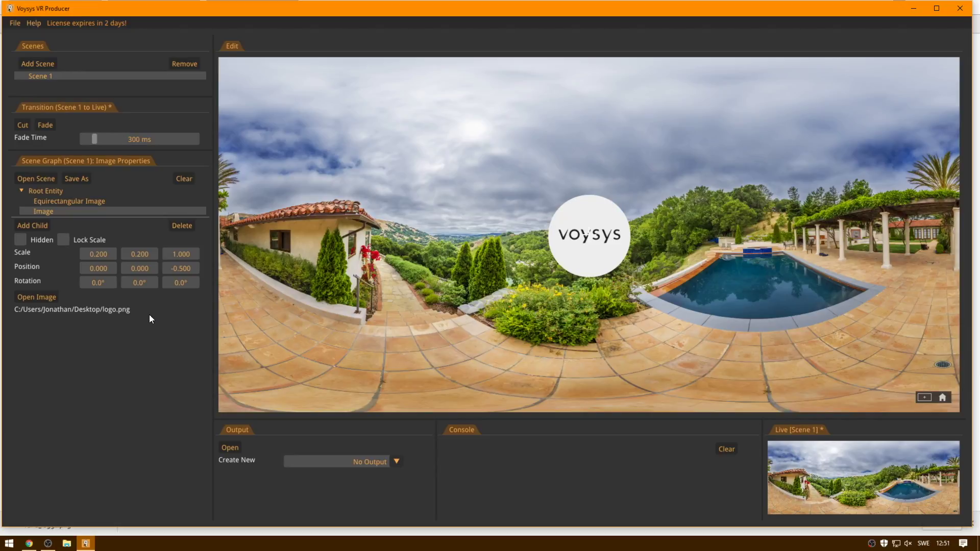
drag(99, 284, 523, 329)
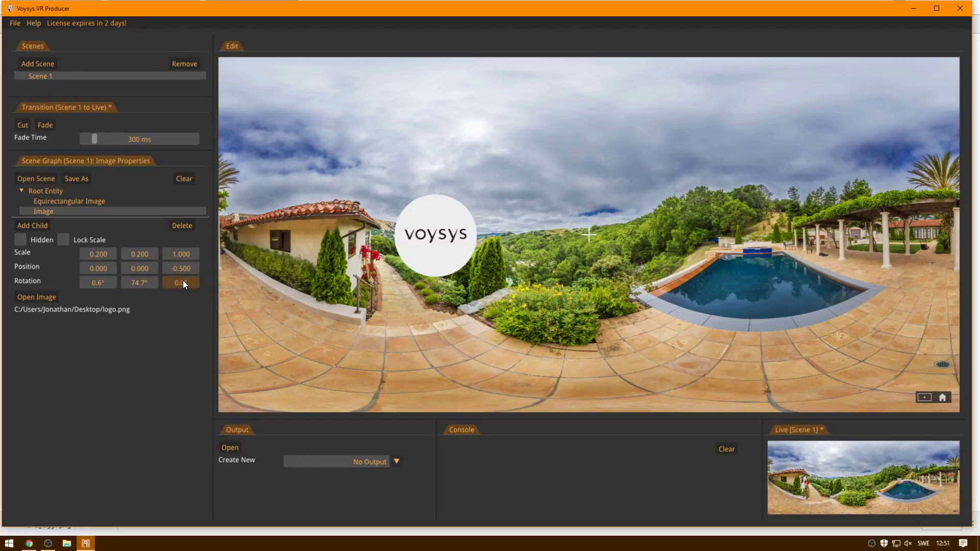
- Rotate the logo to about 0.6°, 84.8°, -1.0° so it stands upright over the garden
drag(183, 283, 248, 400)
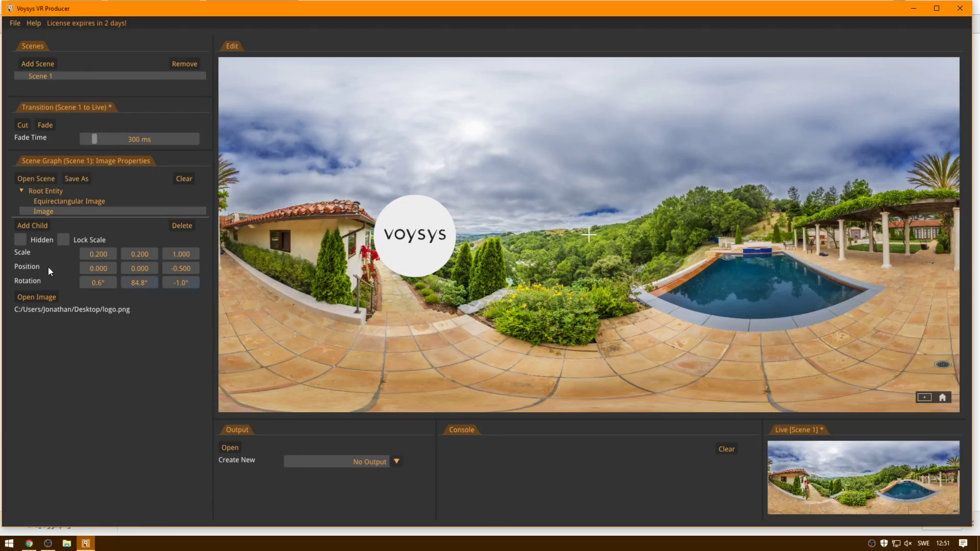
click(51, 190)
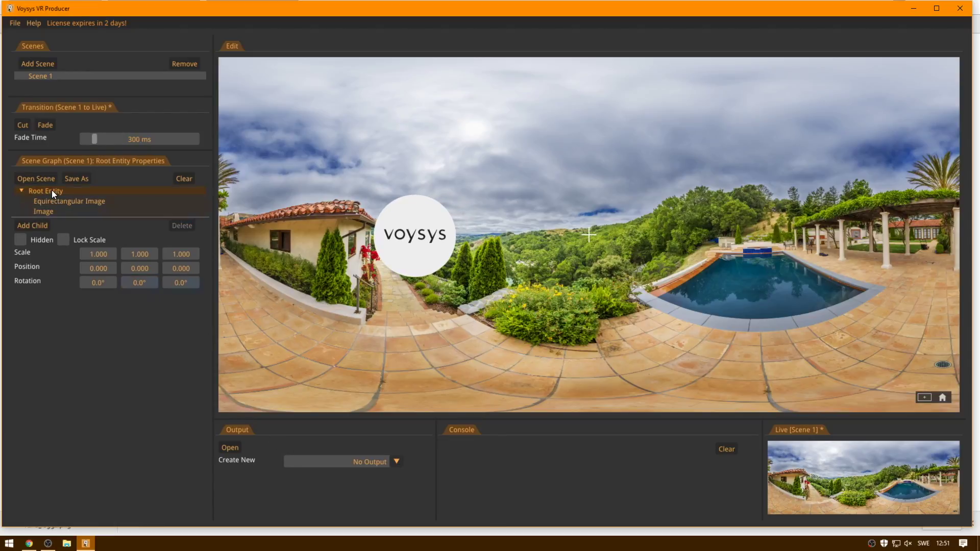
- Add a Web View child with the URL youtube.com, floating beside the logo
click(38, 228)
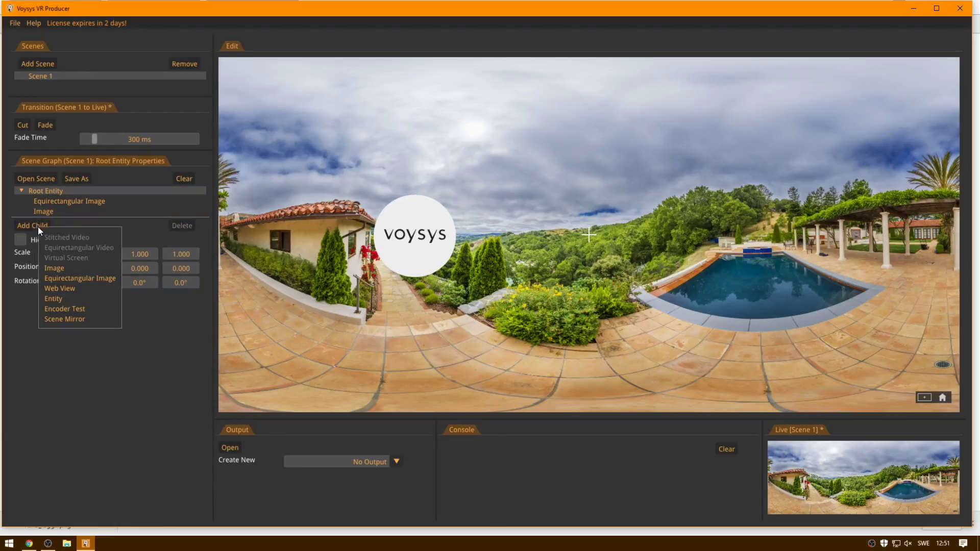
click(68, 289)
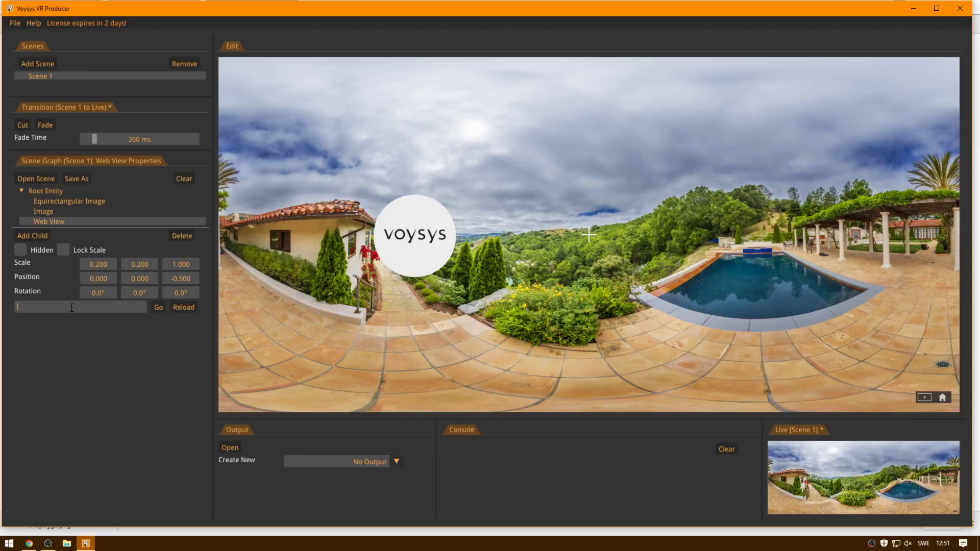
click(71, 308)
text(youtube.com)
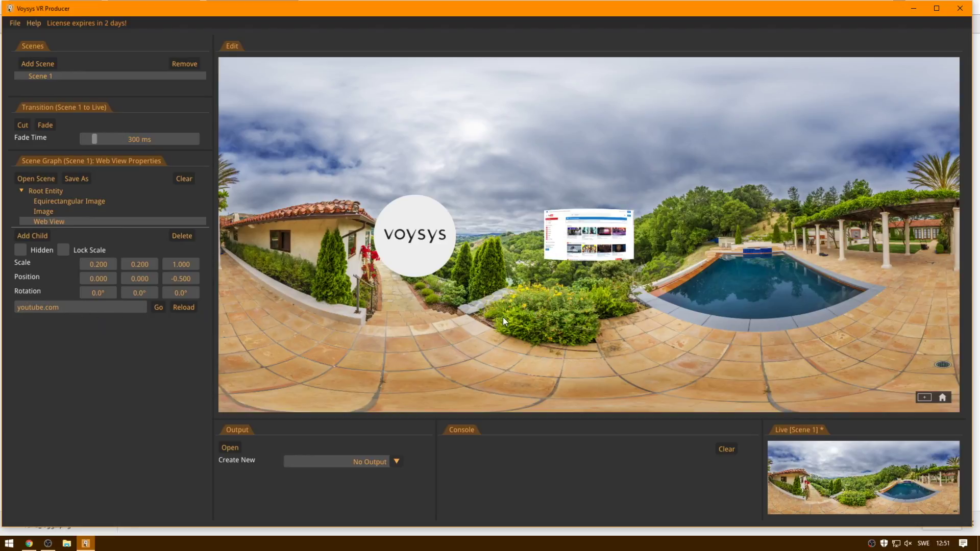
drag(472, 279, 469, 257)
- Play a YouTube video full-view in the web view and rotate it to -118° beyond the pool
scroll(468, 256, down, 4)
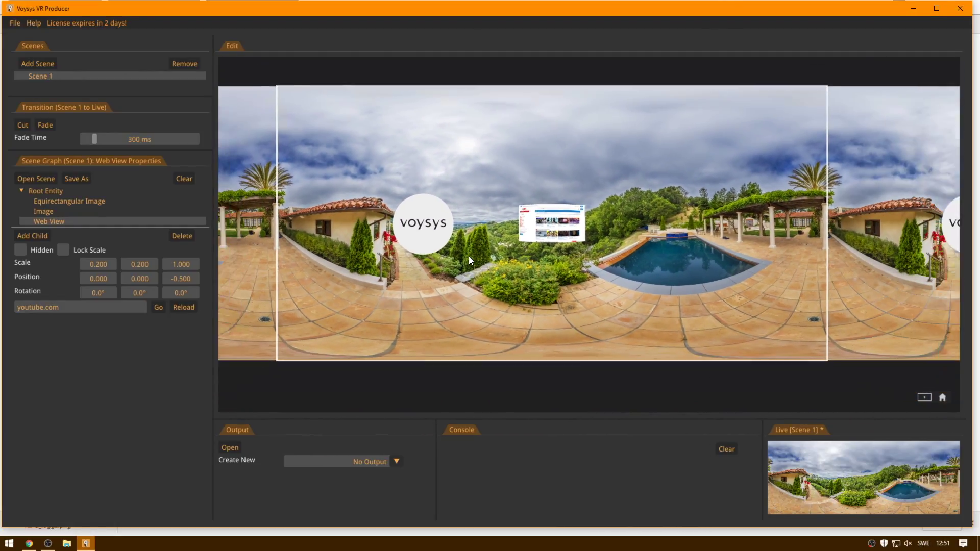
scroll(468, 256, down, 1)
scroll(469, 257, up, 2)
drag(510, 265, 504, 281)
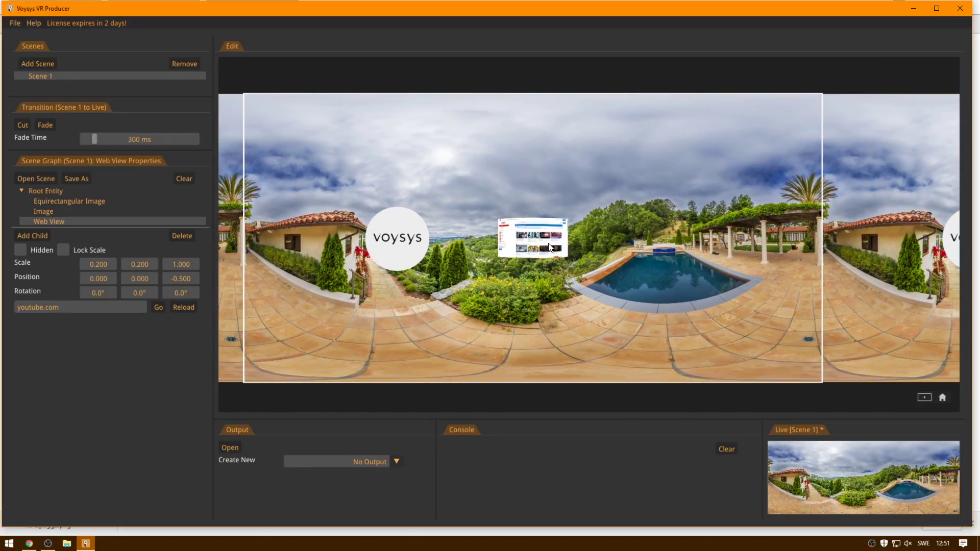
click(520, 239)
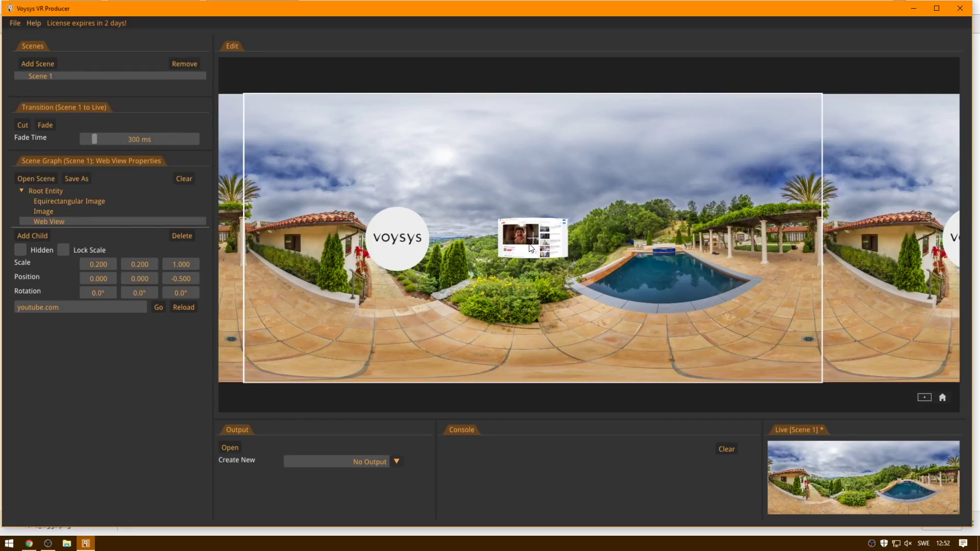
click(530, 251)
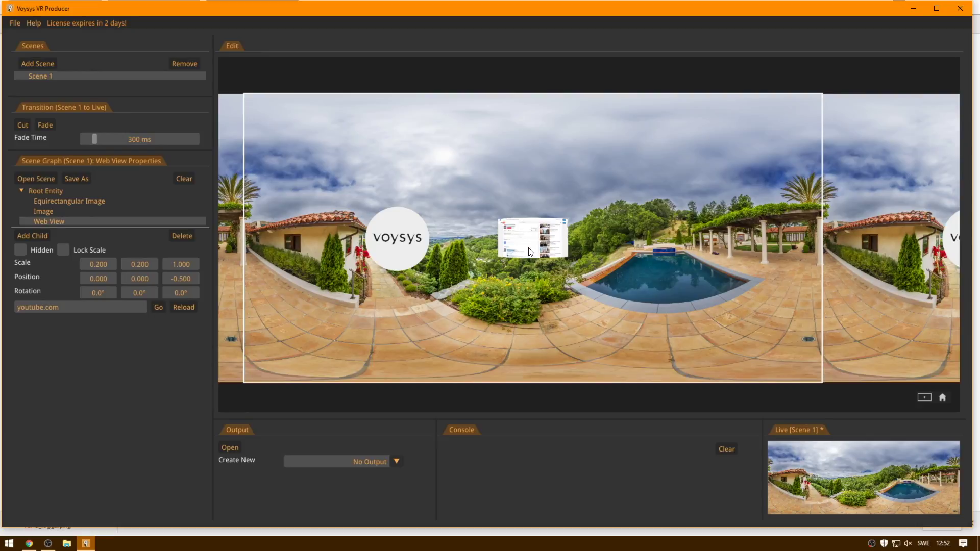
click(530, 251)
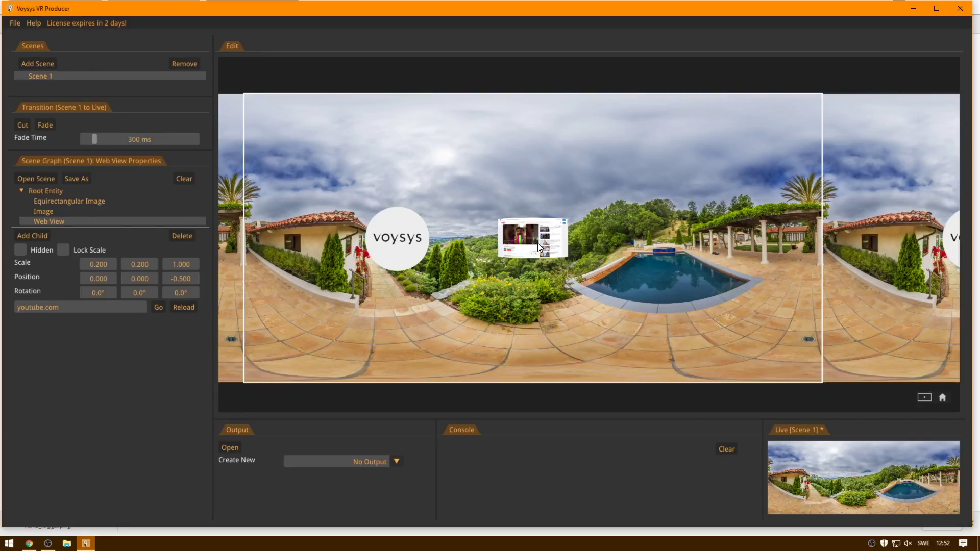
double_click(537, 243)
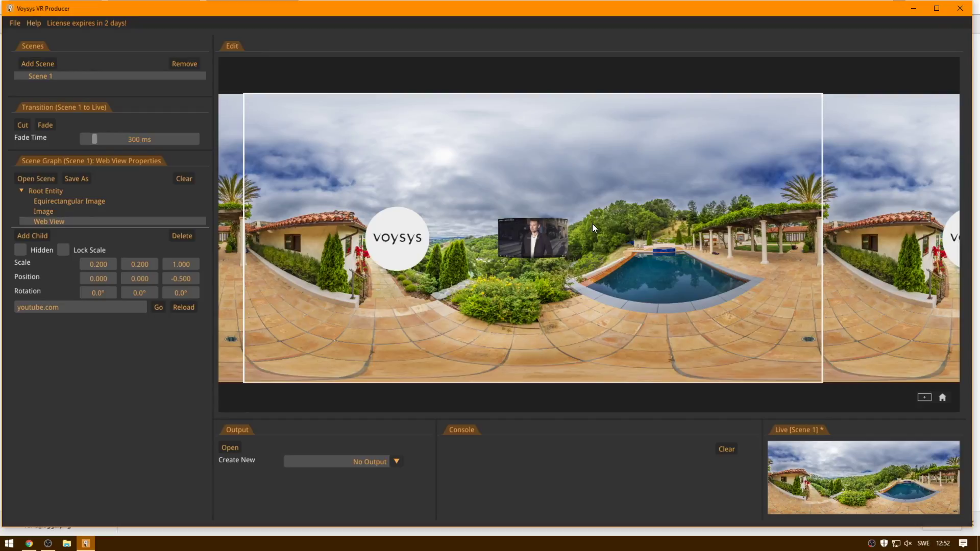
drag(144, 290, 504, 299)
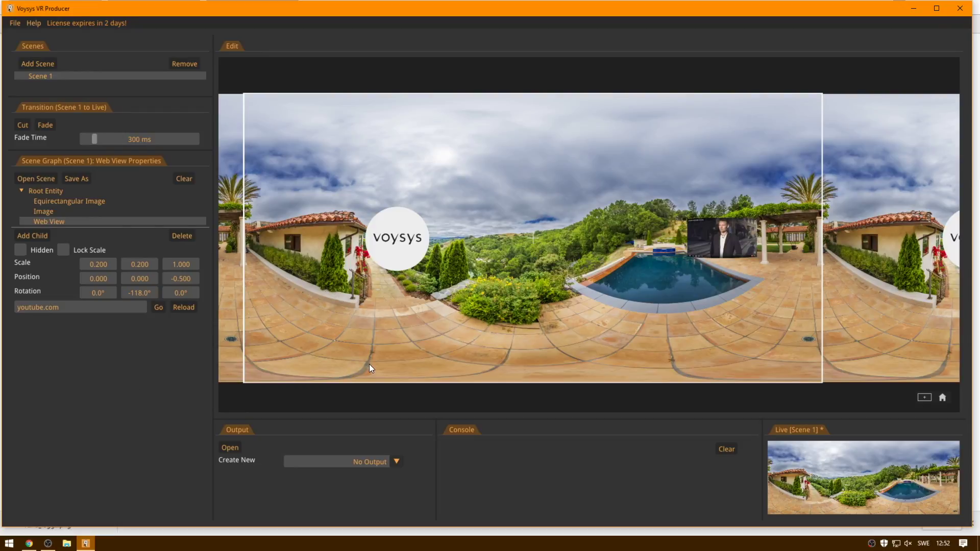
click(41, 191)
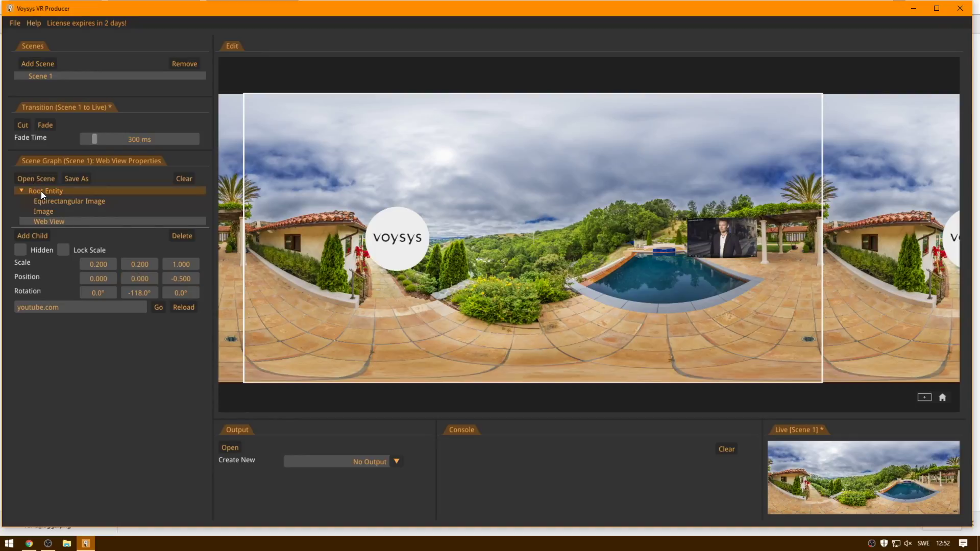
- Save the scene as test.voyage in the Desktop folder
click(37, 233)
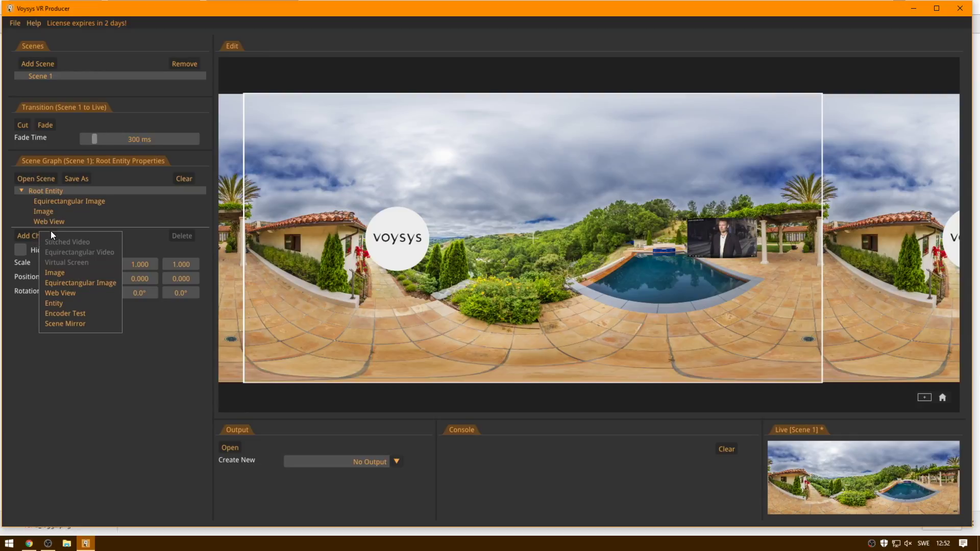
click(45, 192)
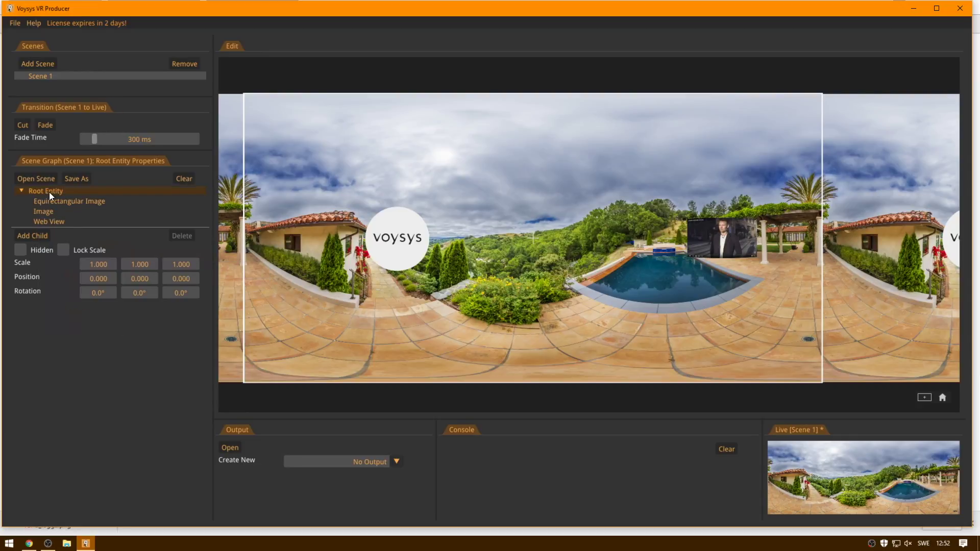
click(80, 180)
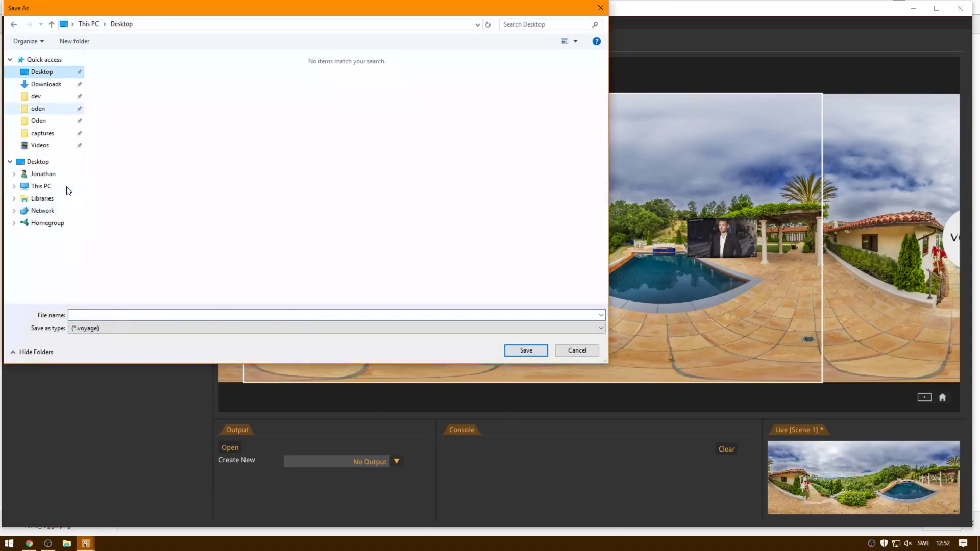
click(111, 315)
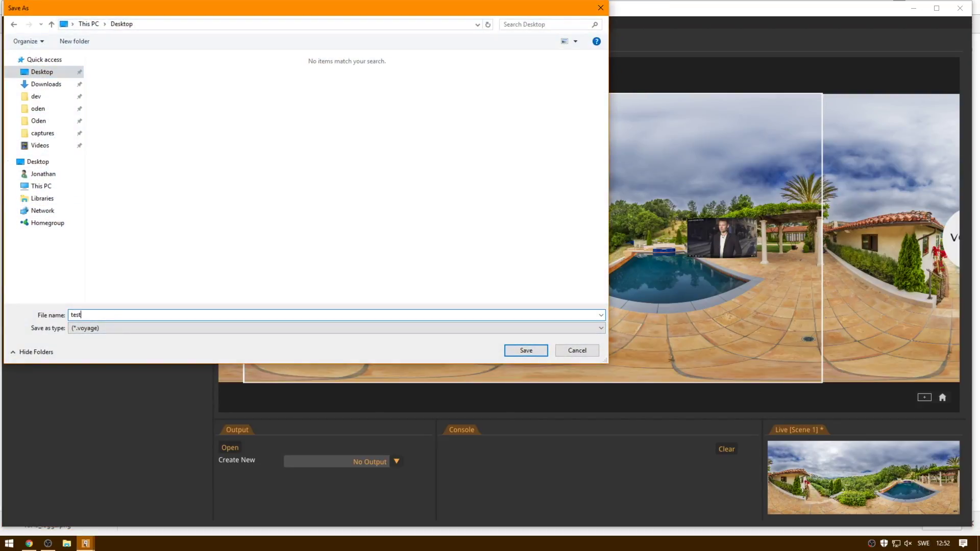
click(527, 351)
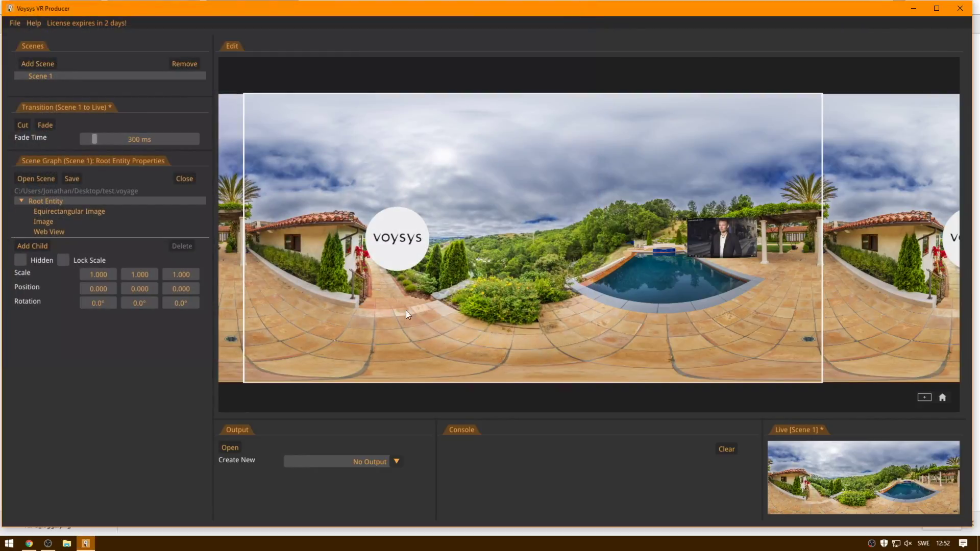
click(32, 243)
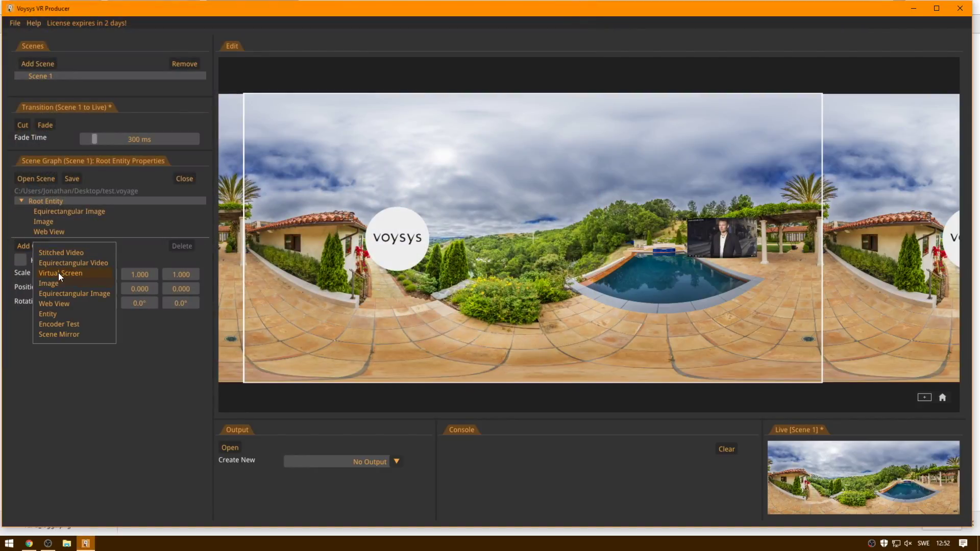
- Add a Virtual Screen with a Capture Card (Direct Show) input at 1920x1080 resolution
click(58, 273)
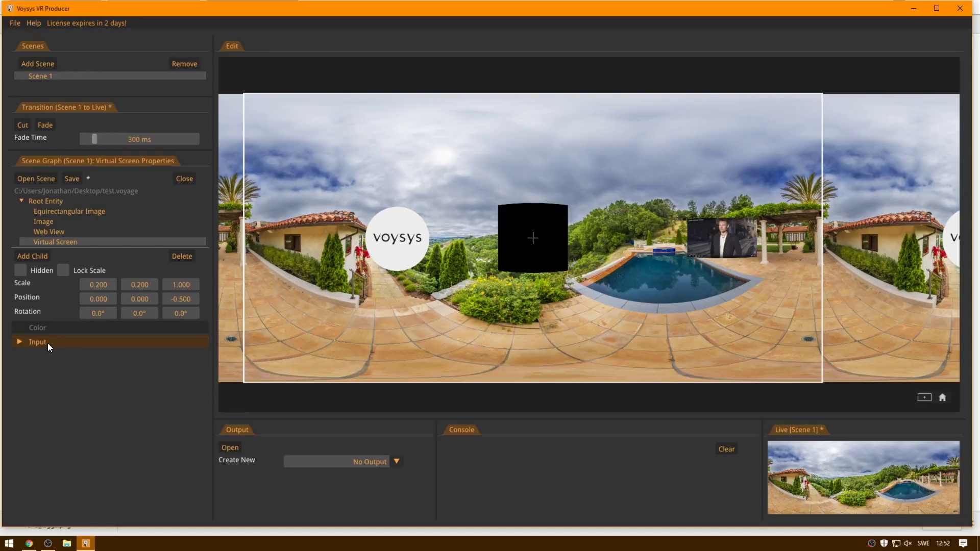
click(41, 341)
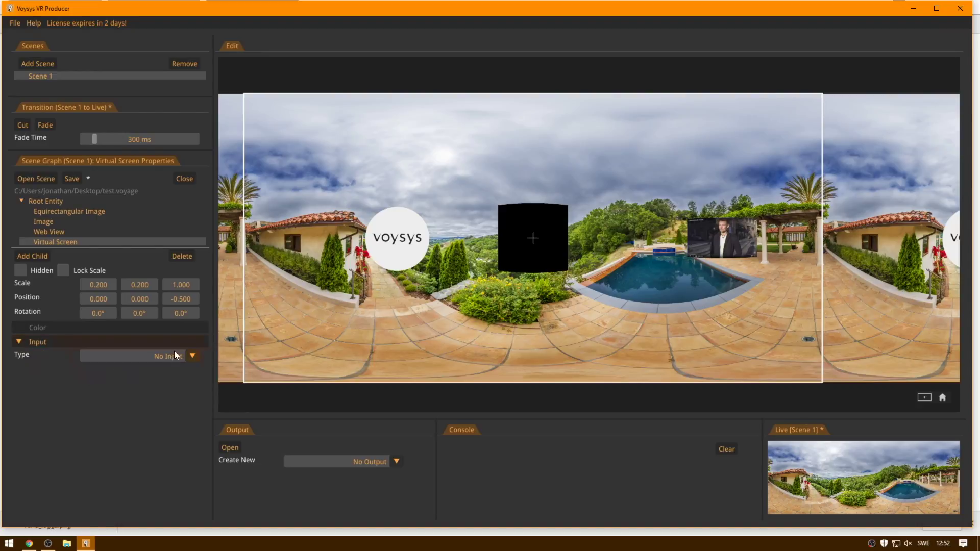
click(188, 357)
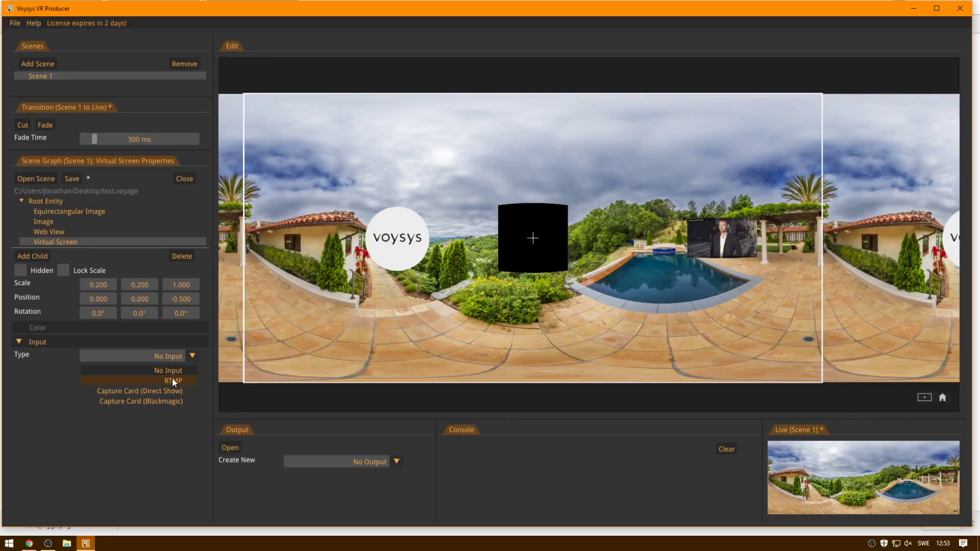
click(139, 390)
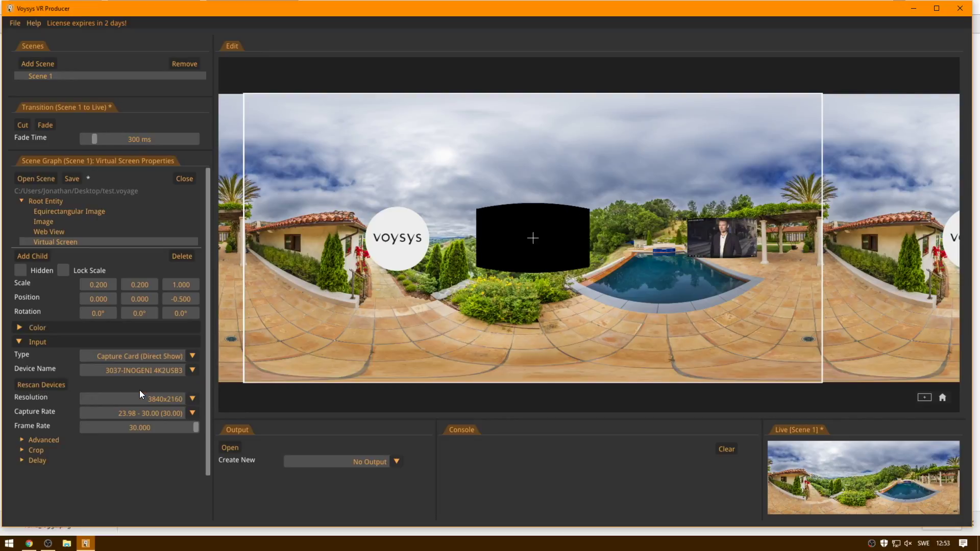
click(170, 400)
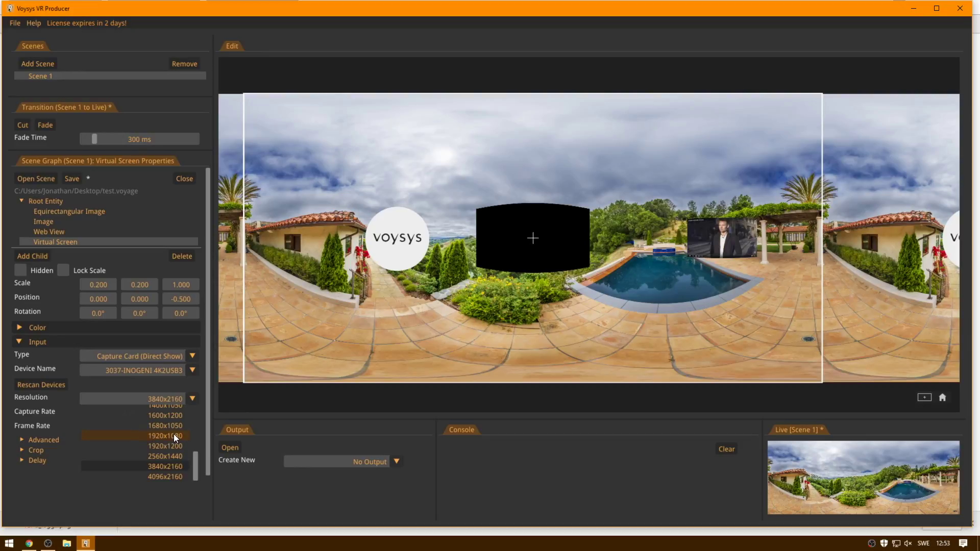
click(173, 434)
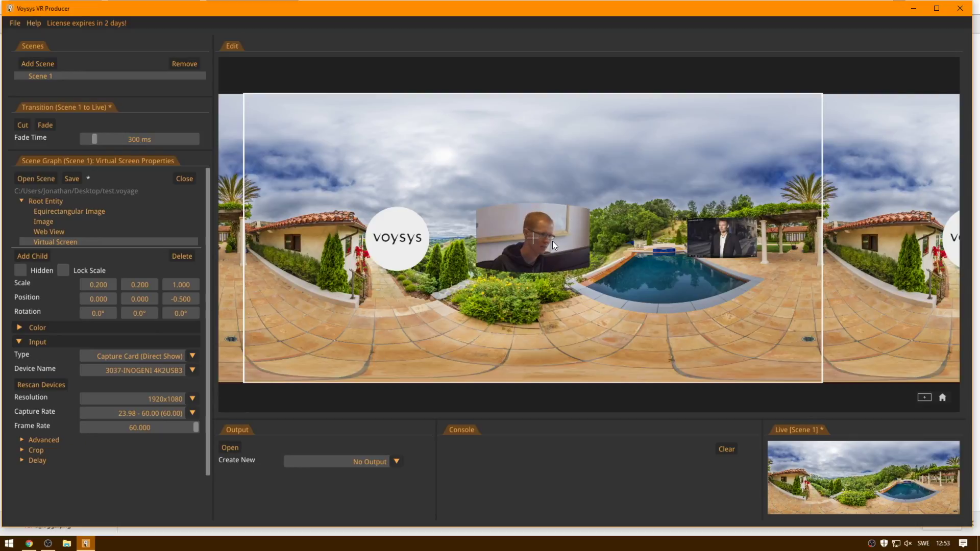
- Raise the camera screen's colour gain and rotate it to -0.2° and -16.8°
click(44, 341)
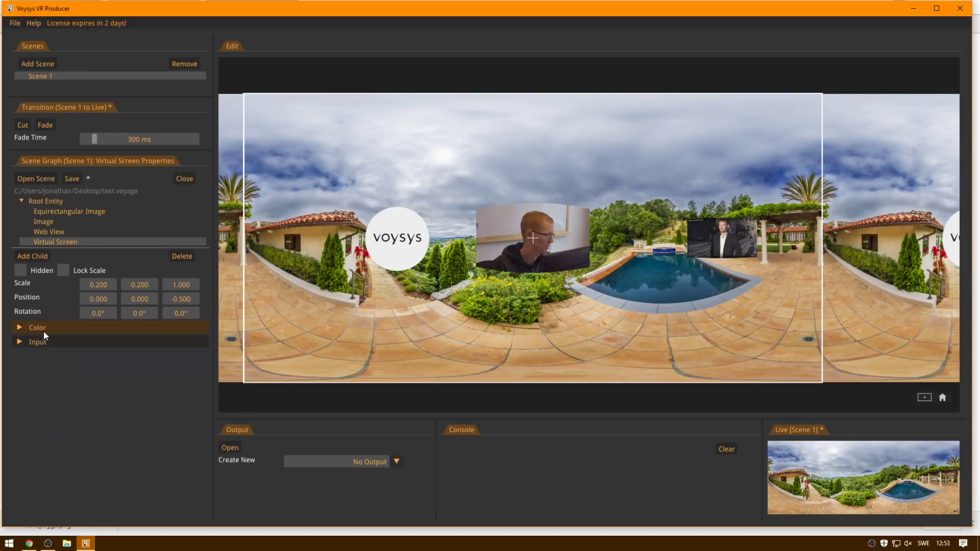
click(43, 329)
drag(112, 357, 439, 354)
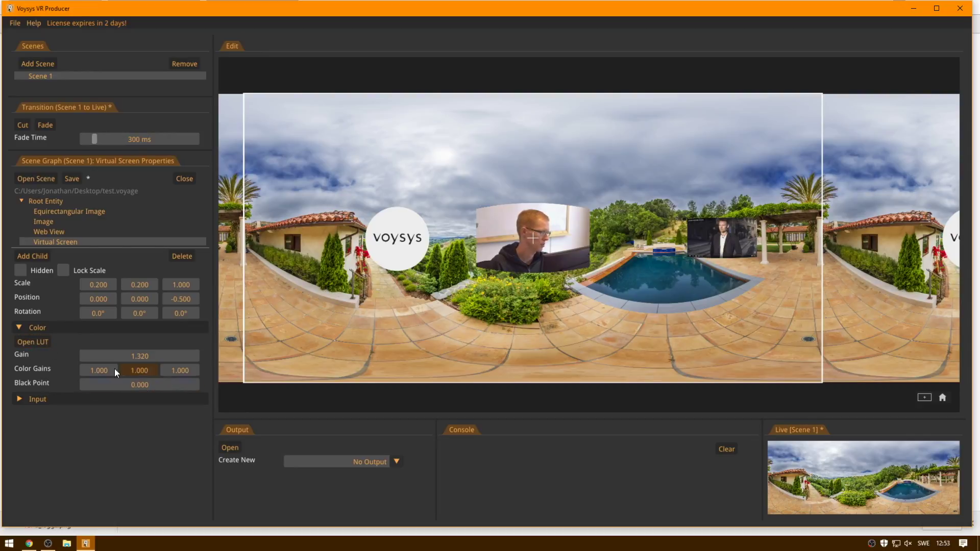
click(26, 324)
drag(103, 313, 53, 318)
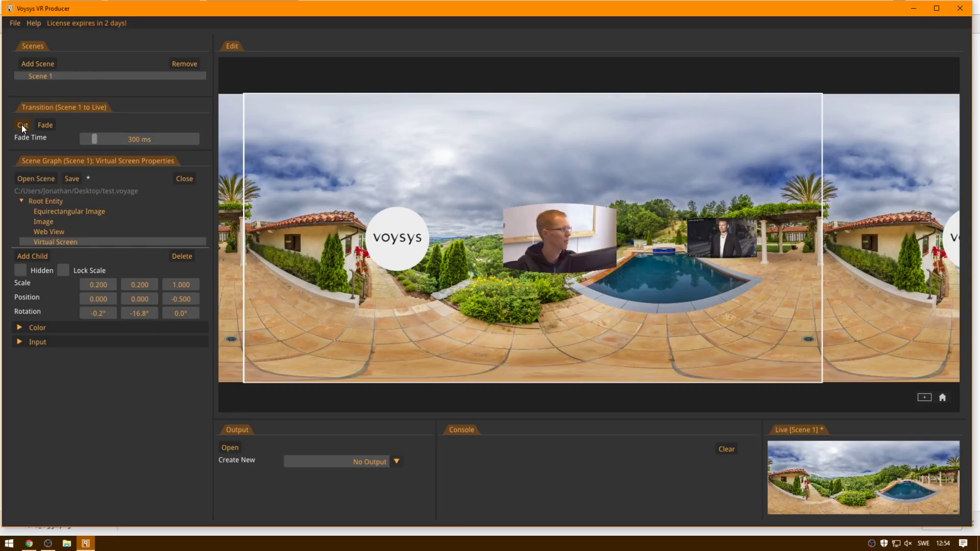
- Set the fade time to 1914 ms and fade Scene 1 to live
drag(96, 139, 155, 143)
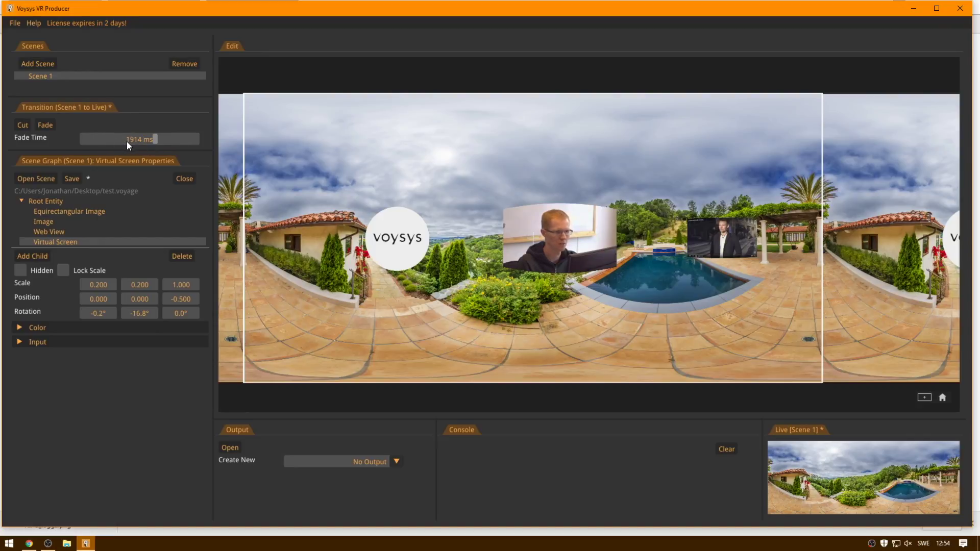
click(44, 126)
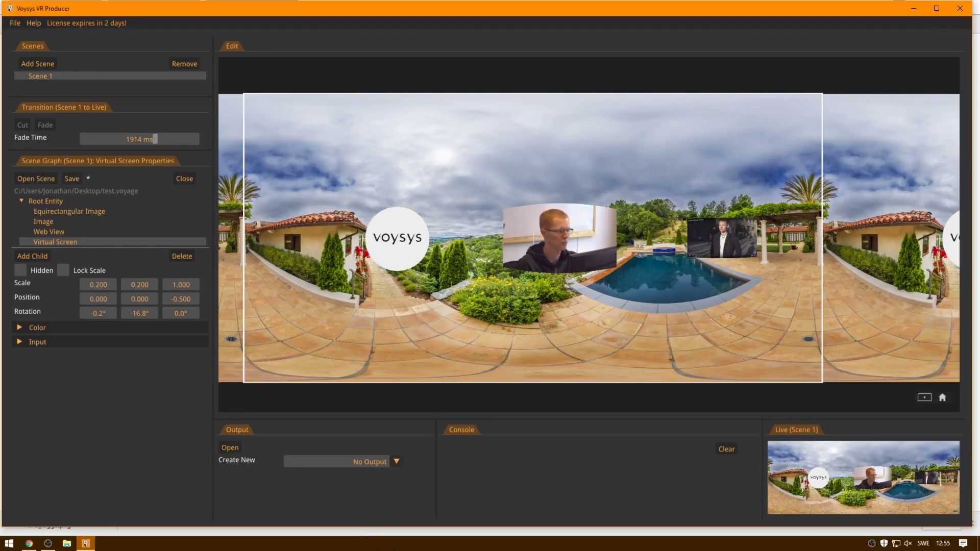
click(381, 462)
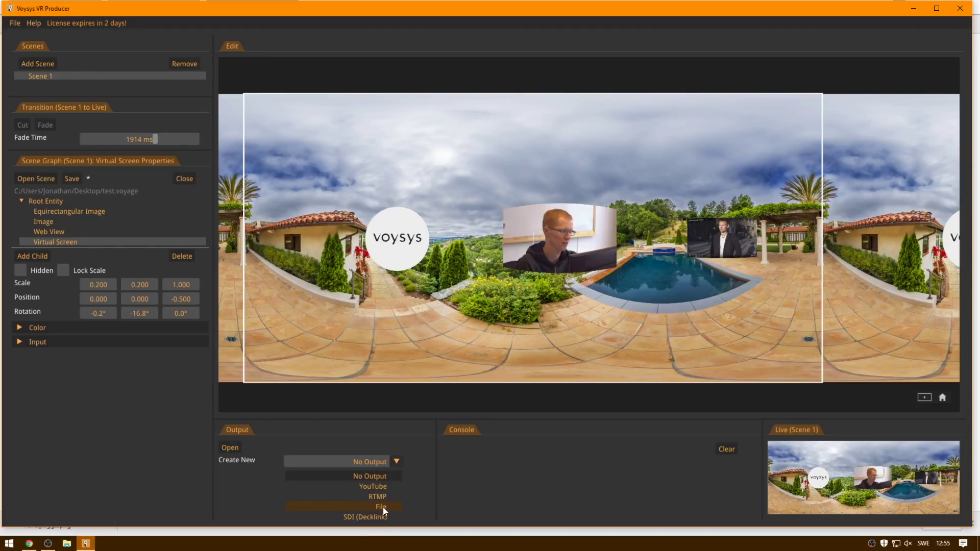
click(395, 462)
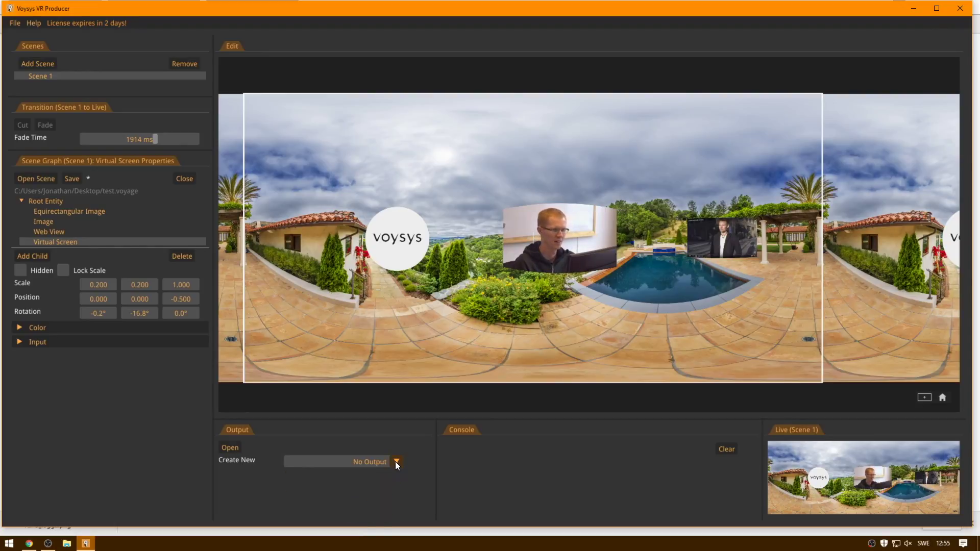